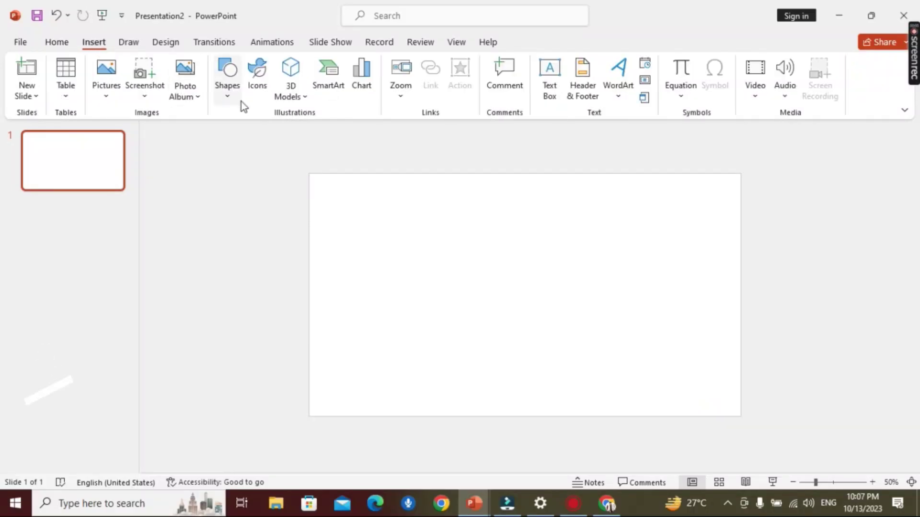
# Draw a hexagon in the slide's top-left corner and Ctrl-drag a copy directly below it.
pyautogui.click(227, 91)
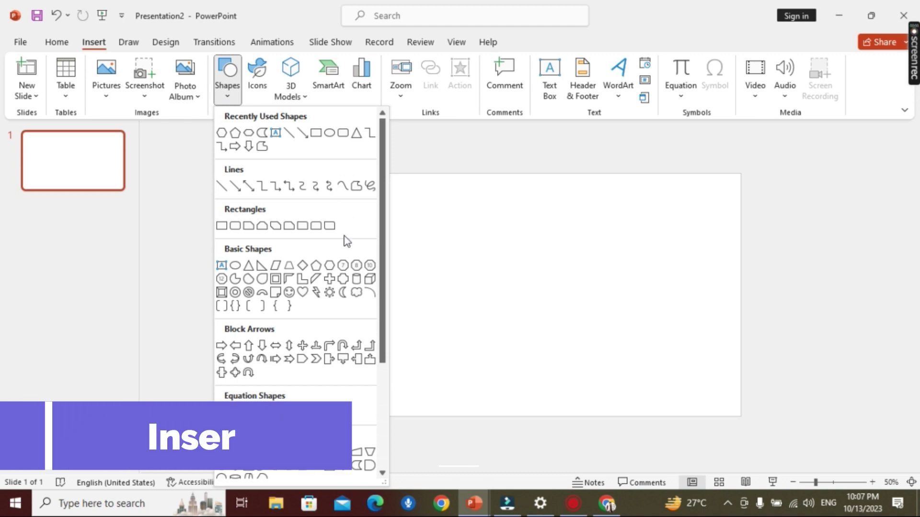
pyautogui.click(327, 267)
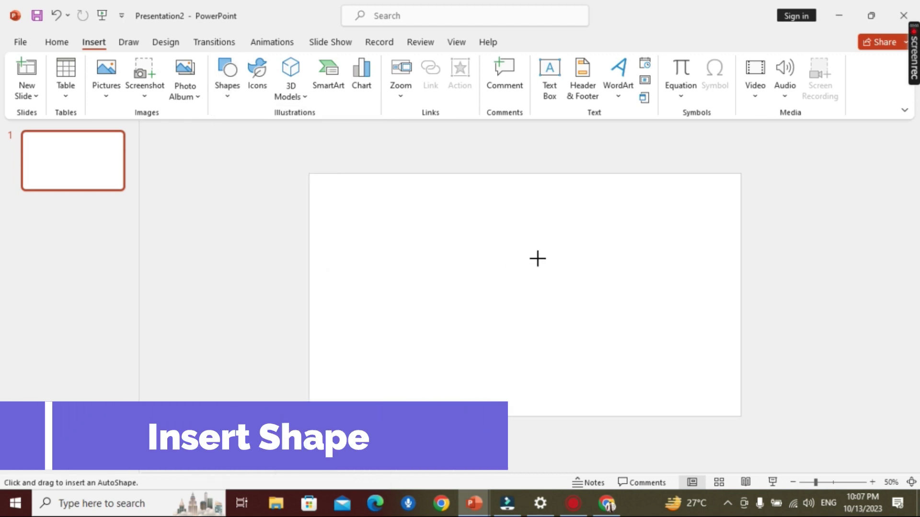
pyautogui.moveTo(532, 255); pyautogui.dragTo(606, 322)
pyautogui.moveTo(568, 286)
pyautogui.mouseDown()
pyautogui.moveTo(596, 268)
pyautogui.moveTo(501, 214)
pyautogui.moveTo(350, 202)
pyautogui.mouseUp()
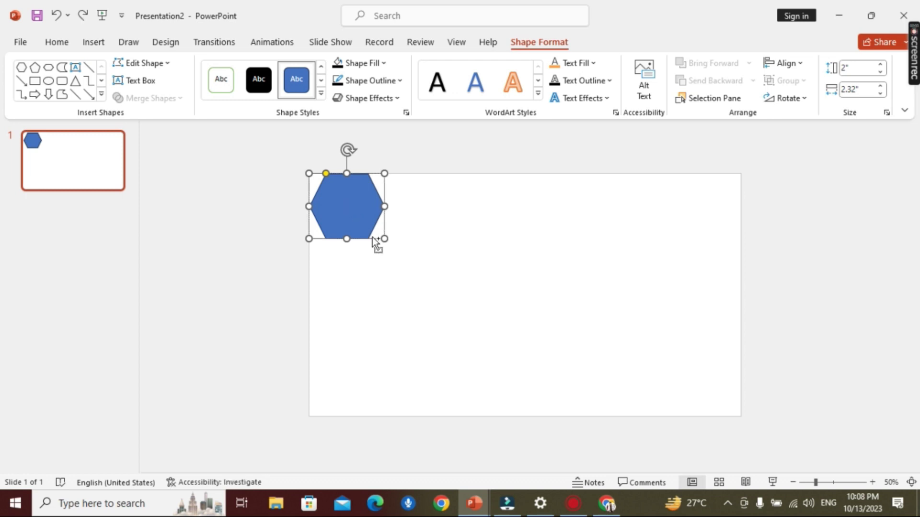
pyautogui.moveTo(375, 242)
pyautogui.mouseDown()
pyautogui.moveTo(374, 306)
pyautogui.moveTo(352, 414)
pyautogui.mouseUp()
# Select the four-hexagon left column and Ctrl-drag an offset copy to its right.
pyautogui.press('Delete')
pyautogui.hotkey('ctrl', 'z')
pyautogui.keyDown('shift'); pyautogui.click(360, 318); pyautogui.keyUp('shift')
pyautogui.keyDown('shift'); pyautogui.click(358, 280); pyautogui.keyUp('shift')
pyautogui.keyDown('shift'); pyautogui.click(366, 192); pyautogui.keyUp('shift')
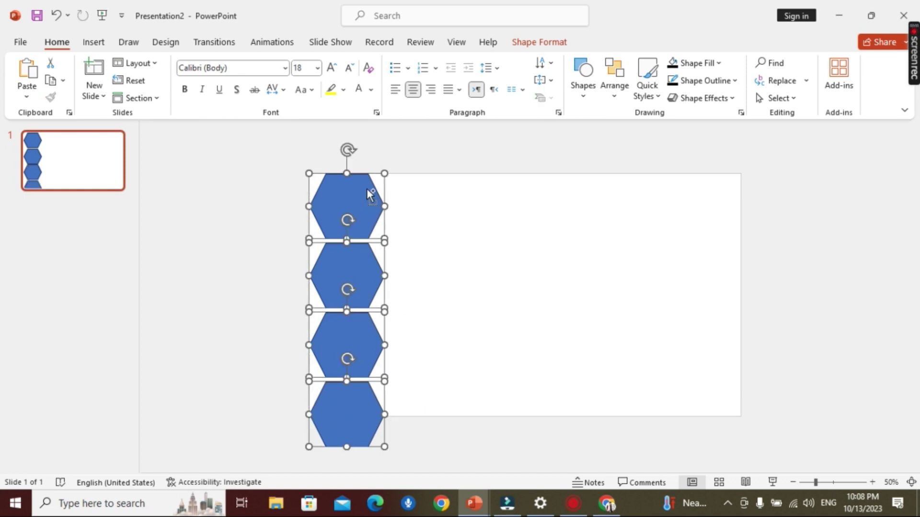
pyautogui.moveTo(366, 188)
pyautogui.mouseDown()
pyautogui.moveTo(434, 185)
pyautogui.moveTo(425, 220)
pyautogui.mouseUp()
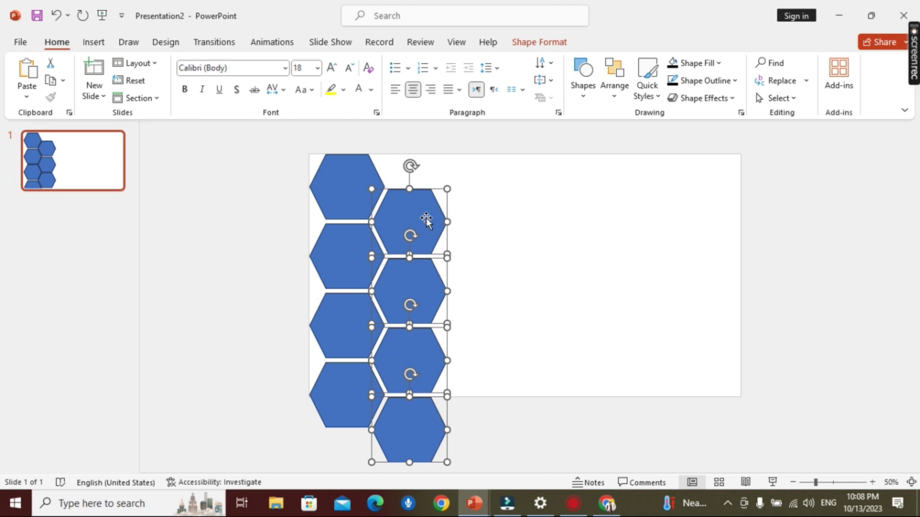
# Copy-paste one more hexagon onto the top of the second column.
pyautogui.click(829, 263)
pyautogui.click(399, 230)
pyautogui.hotkey('ctrl', 'c')
pyautogui.hotkey('ctrl', 'v')
pyautogui.moveTo(420, 236); pyautogui.dragTo(419, 163)
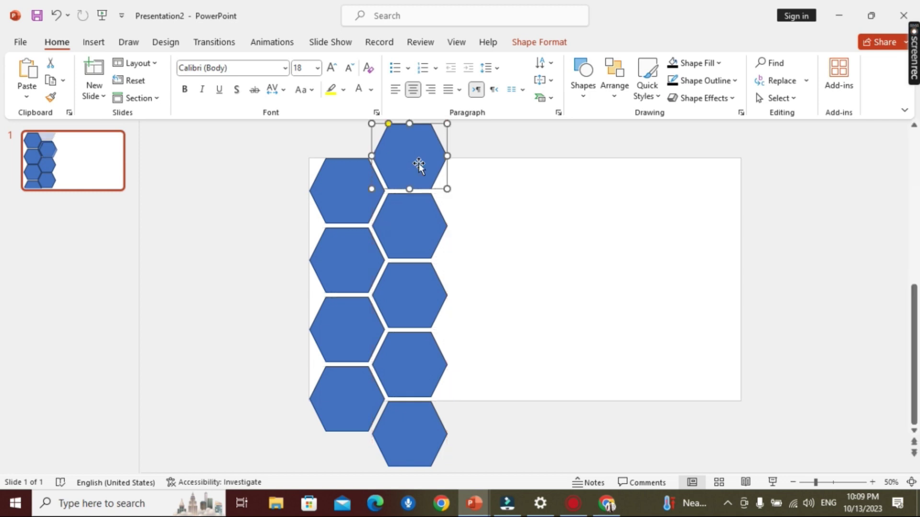
# Duplicate the four left-column hexagons with Ctrl+D and align them as a third column.
pyautogui.click(357, 206)
pyautogui.keyDown('shift'); pyautogui.click(347, 261); pyautogui.keyUp('shift')
pyautogui.keyDown('shift'); pyautogui.click(347, 330); pyautogui.keyUp('shift')
pyautogui.keyDown('shift'); pyautogui.click(347, 404); pyautogui.keyUp('shift')
pyautogui.hotkey('ctrl', 'd')
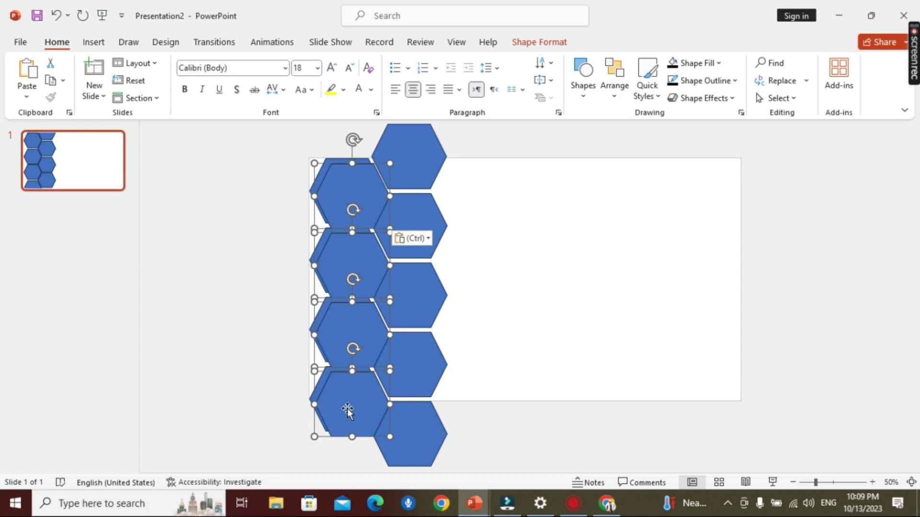
pyautogui.moveTo(372, 188); pyautogui.dragTo(494, 179)
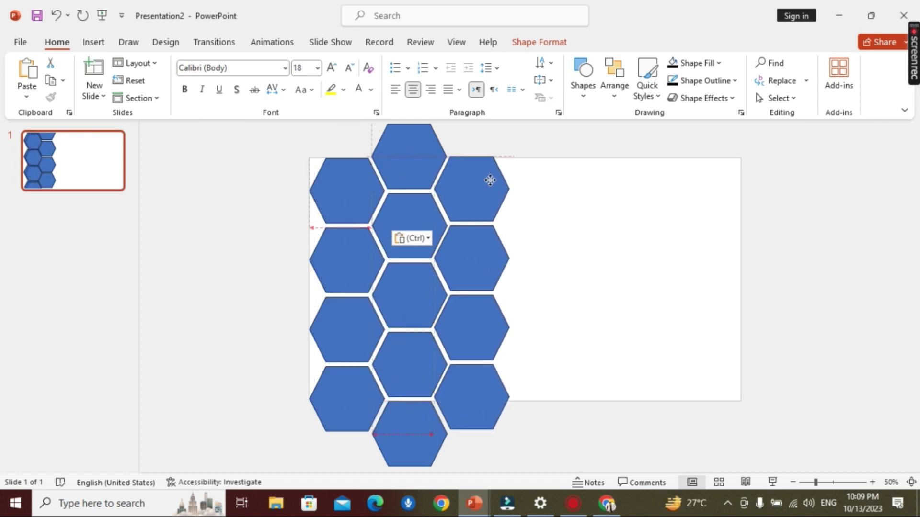
pyautogui.moveTo(492, 180); pyautogui.dragTo(495, 186)
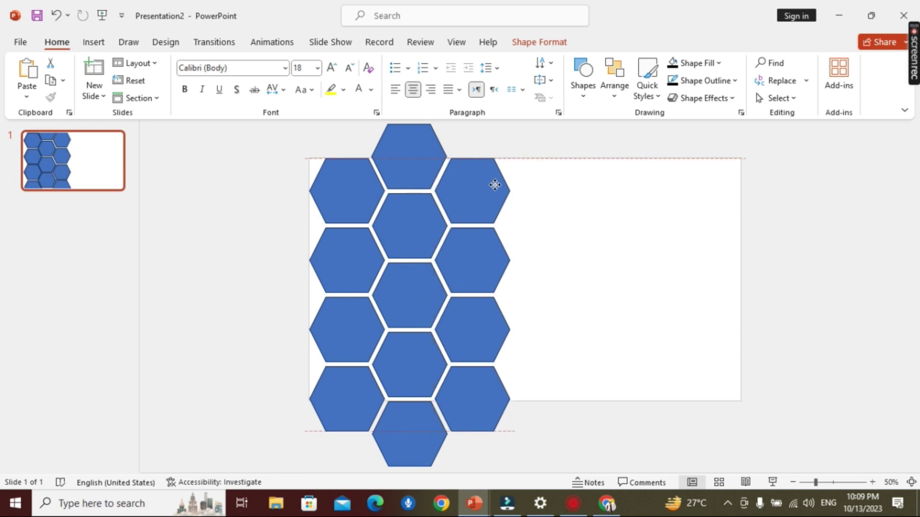
# Duplicate the five middle-column hexagons and move the copies into a fourth column.
pyautogui.click(585, 142)
pyautogui.click(405, 172)
pyautogui.keyDown('shift'); pyautogui.click(408, 225); pyautogui.keyUp('shift')
pyautogui.keyDown('shift'); pyautogui.click(411, 316); pyautogui.keyUp('shift')
pyautogui.keyDown('shift'); pyautogui.click(409, 364); pyautogui.keyUp('shift')
pyautogui.keyDown('shift'); pyautogui.click(413, 424); pyautogui.keyUp('shift')
pyautogui.hotkey('ctrl', 'd')
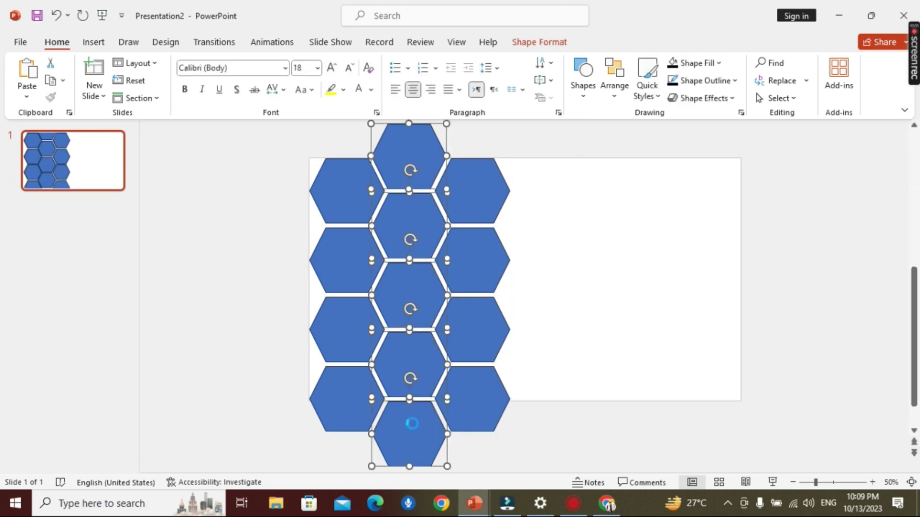
pyautogui.moveTo(444, 164); pyautogui.dragTo(545, 151)
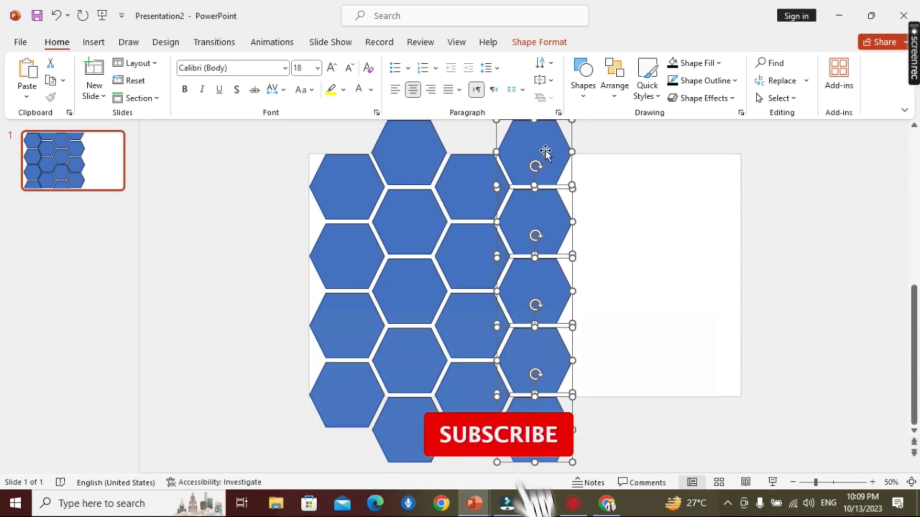
# Marquee-select every hexagon in the honeycomb.
pyautogui.click(645, 200)
pyautogui.scroll(-4, 645, 199)
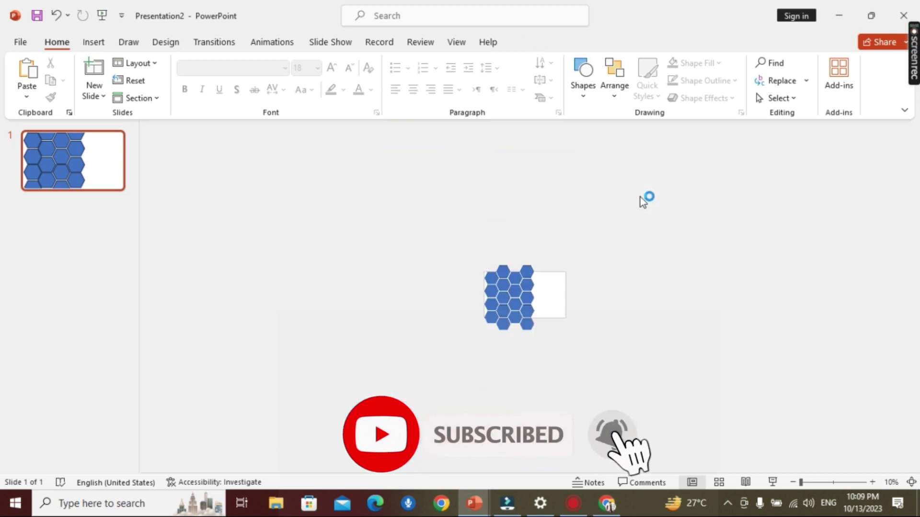
pyautogui.moveTo(457, 241); pyautogui.dragTo(564, 370)
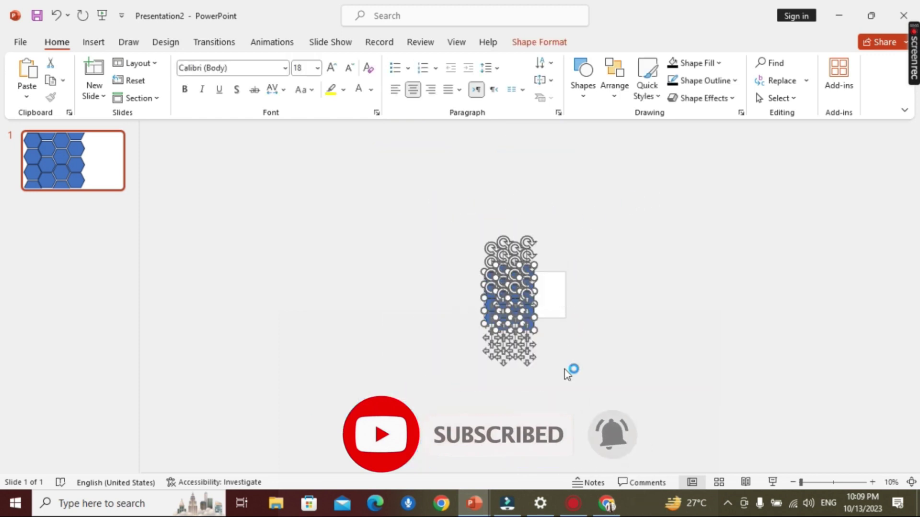
pyautogui.scroll(4, 564, 370)
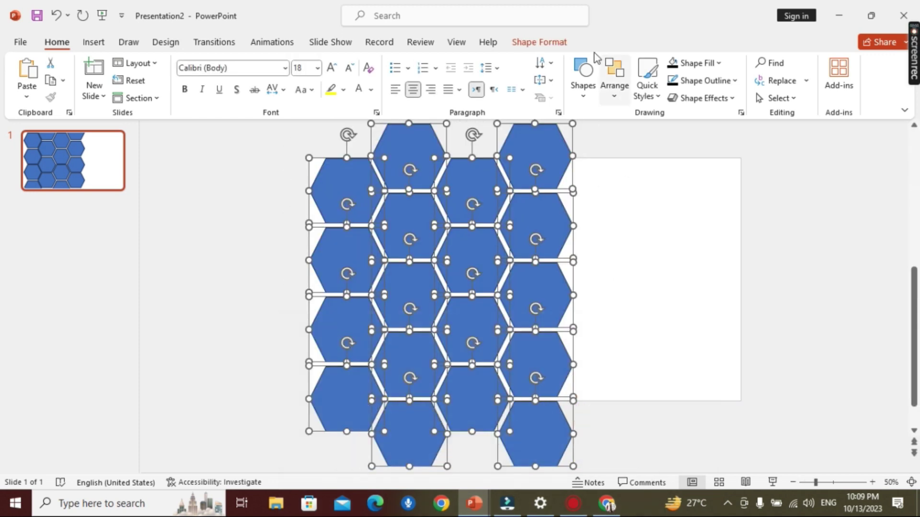
# Group all eighteen hexagons and move the group to the slide's right half.
pyautogui.click(554, 43)
pyautogui.click(800, 81)
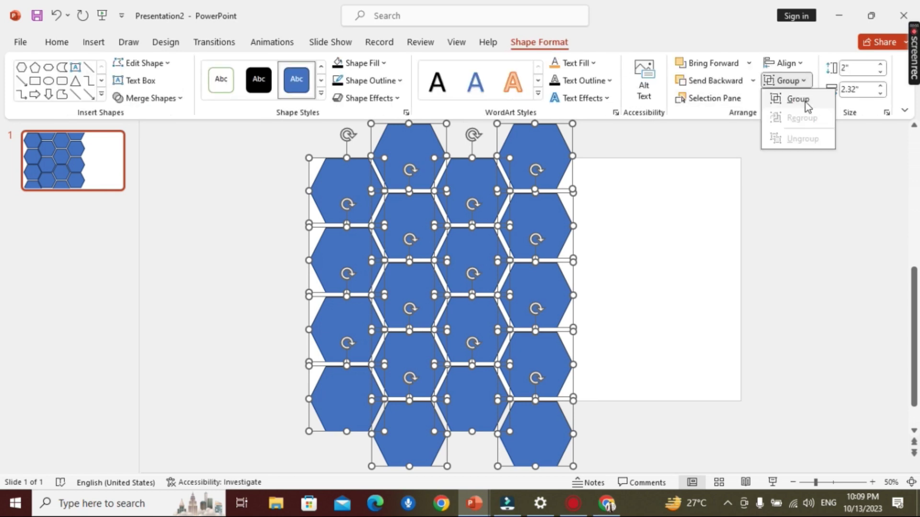
pyautogui.click(798, 100)
pyautogui.moveTo(506, 246); pyautogui.dragTo(738, 234)
pyautogui.click(825, 202)
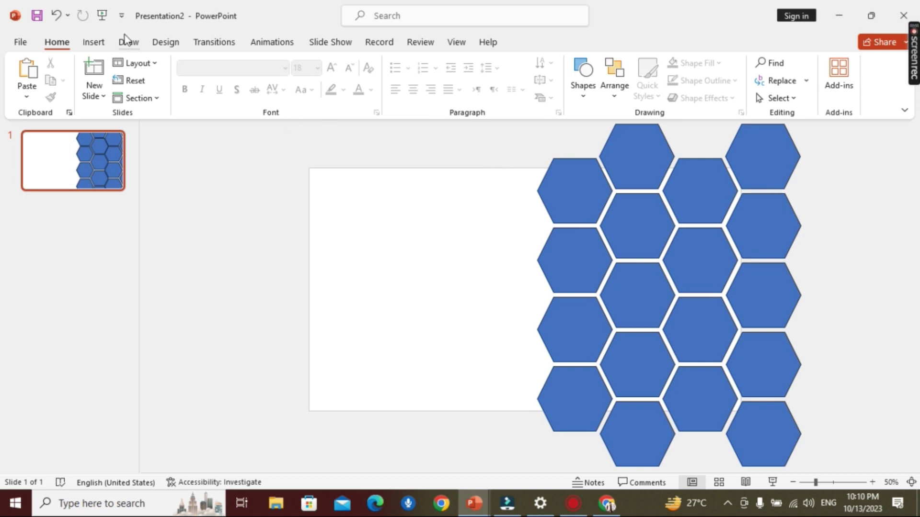
pyautogui.click(94, 42)
# Draw a rectangle over the top overhang and place a copy over the bottom overhang.
pyautogui.click(228, 98)
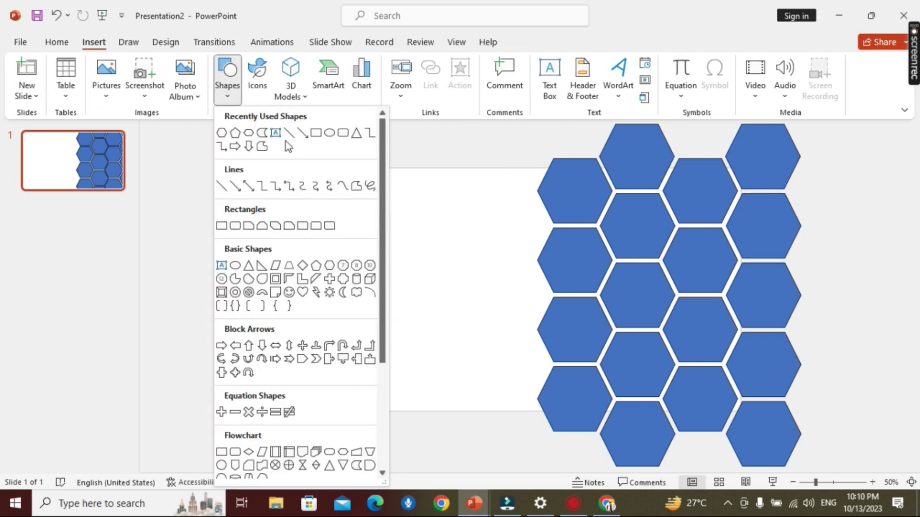
pyautogui.click(317, 133)
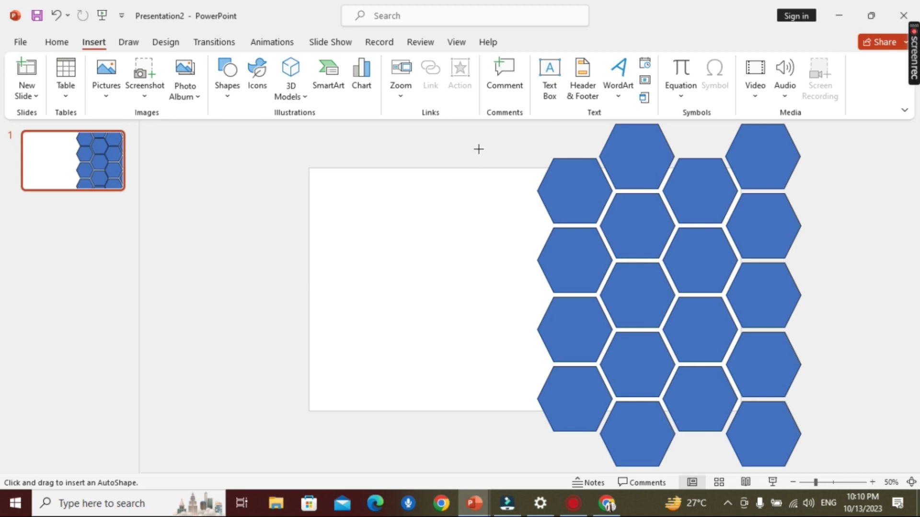
pyautogui.scroll(-2, 478, 149)
pyautogui.moveTo(464, 156); pyautogui.dragTo(734, 217)
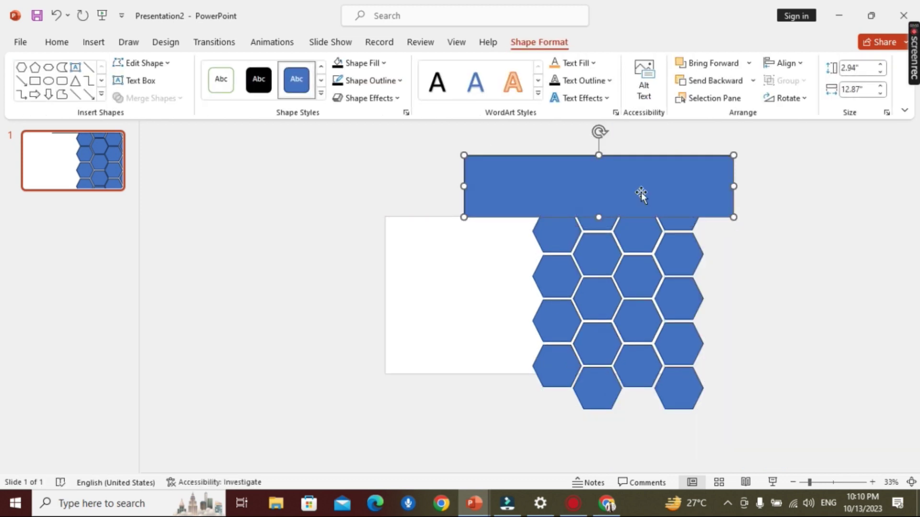
pyautogui.hotkey('ctrl', 'c')
pyautogui.hotkey('ctrl', 'v')
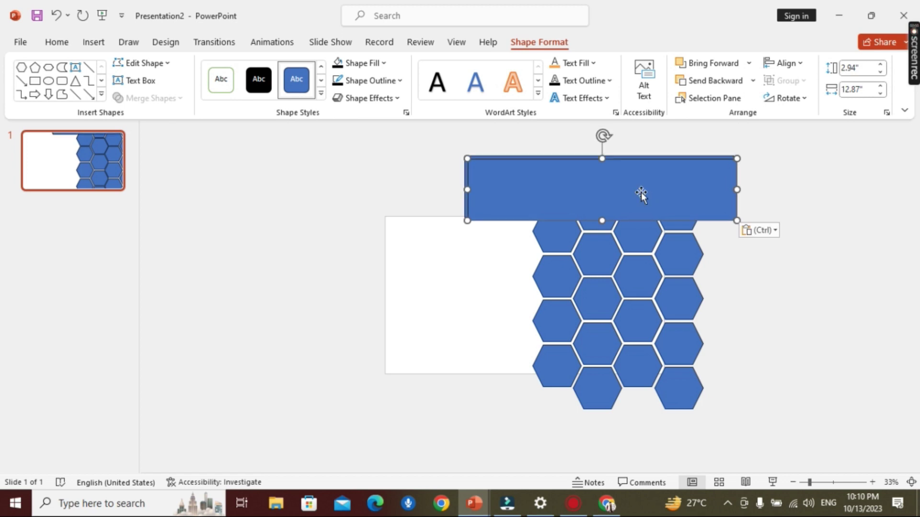
pyautogui.moveTo(641, 192); pyautogui.dragTo(644, 393)
# Add a tall rectangle over the right overhang and union all three into one frame.
pyautogui.click(35, 80)
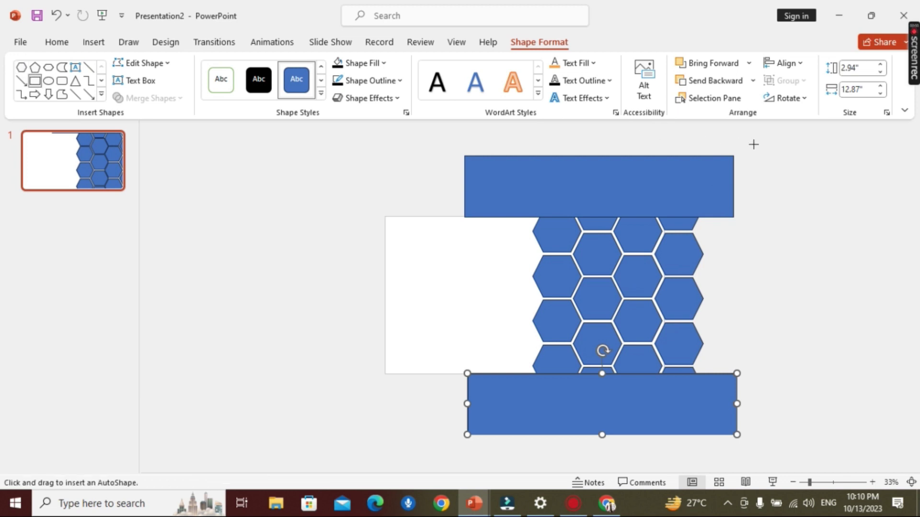
pyautogui.moveTo(754, 143); pyautogui.dragTo(649, 460)
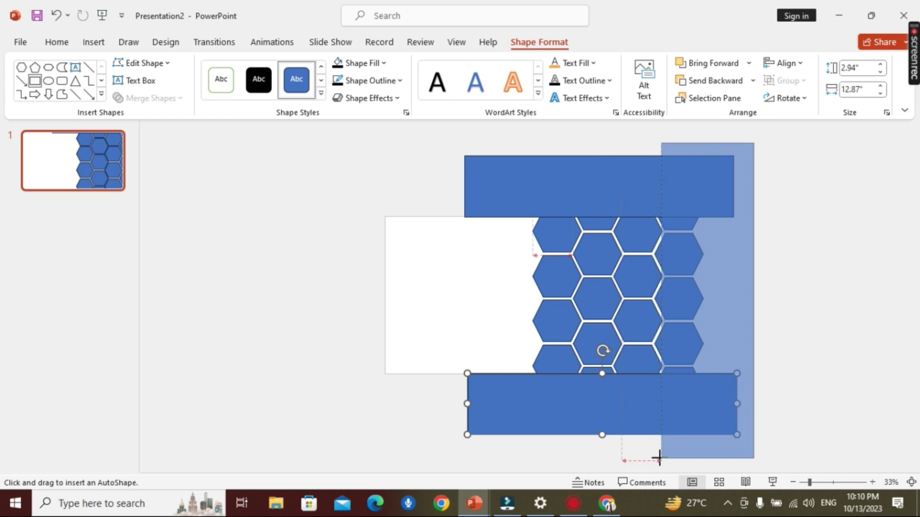
pyautogui.moveTo(650, 460); pyautogui.dragTo(661, 462)
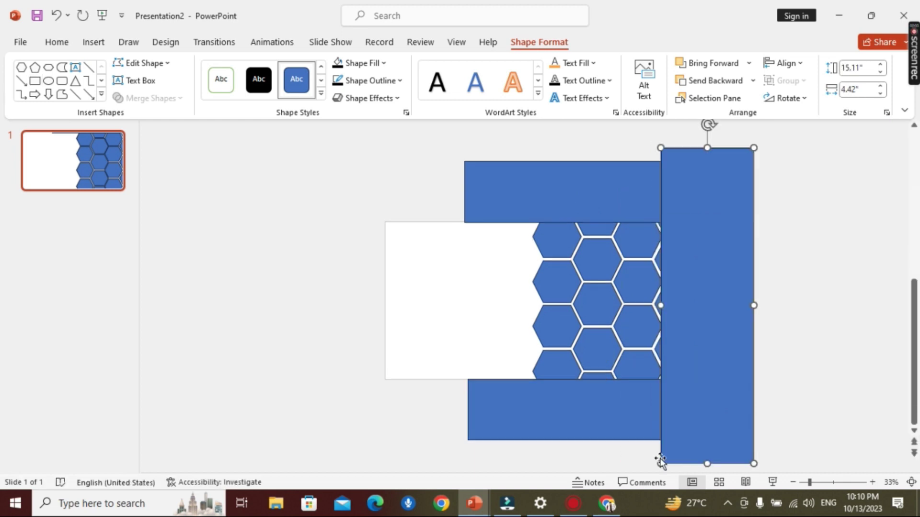
pyautogui.keyDown('shift'); pyautogui.click(649, 215); pyautogui.keyUp('shift')
pyautogui.keyDown('shift'); pyautogui.click(619, 418); pyautogui.keyUp('shift')
pyautogui.click(177, 100)
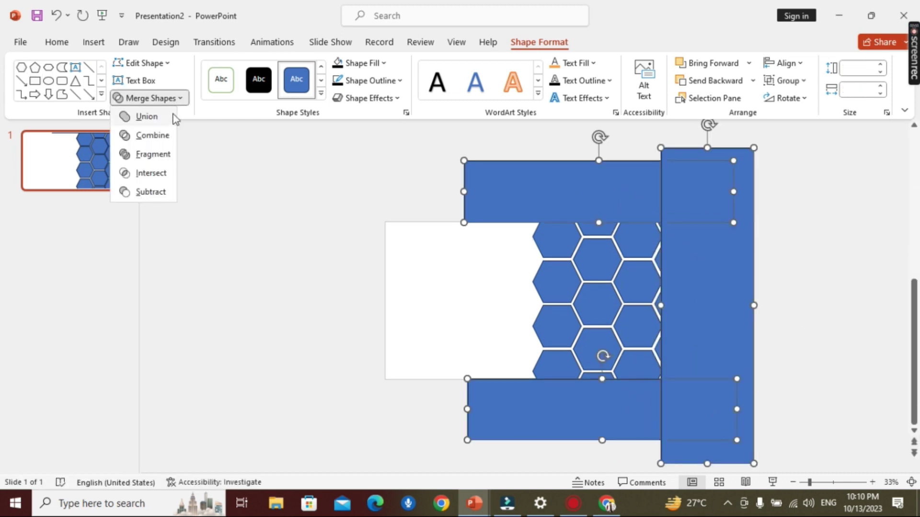
pyautogui.click(175, 117)
pyautogui.click(585, 254)
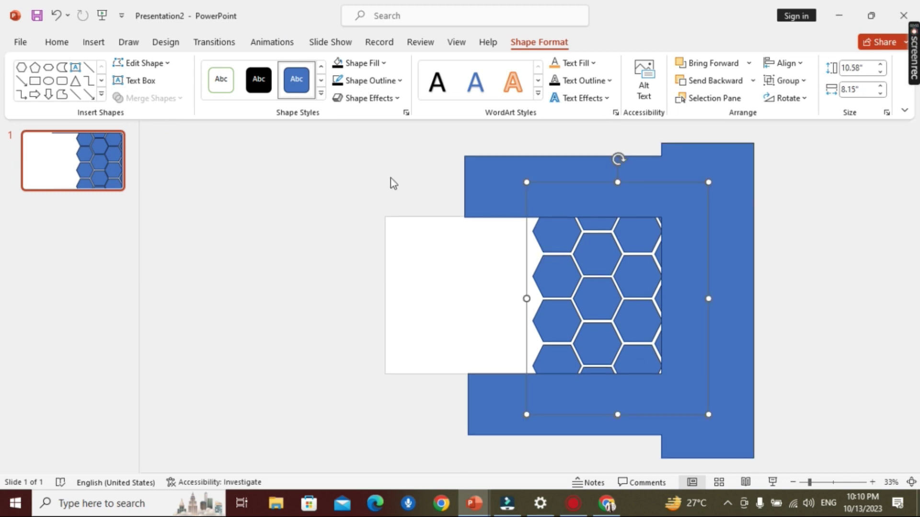
pyautogui.click(788, 80)
# Ungroup the hexagons and union them into a single shape.
pyautogui.click(803, 135)
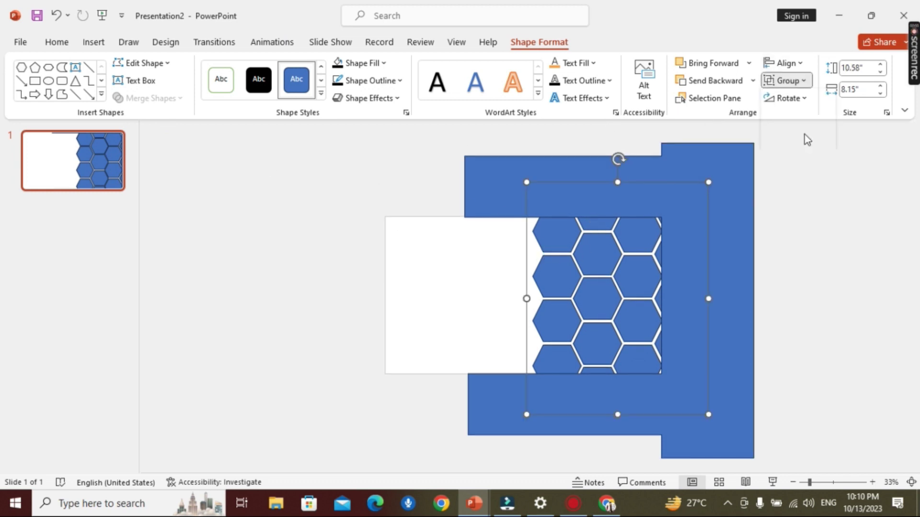
pyautogui.click(148, 98)
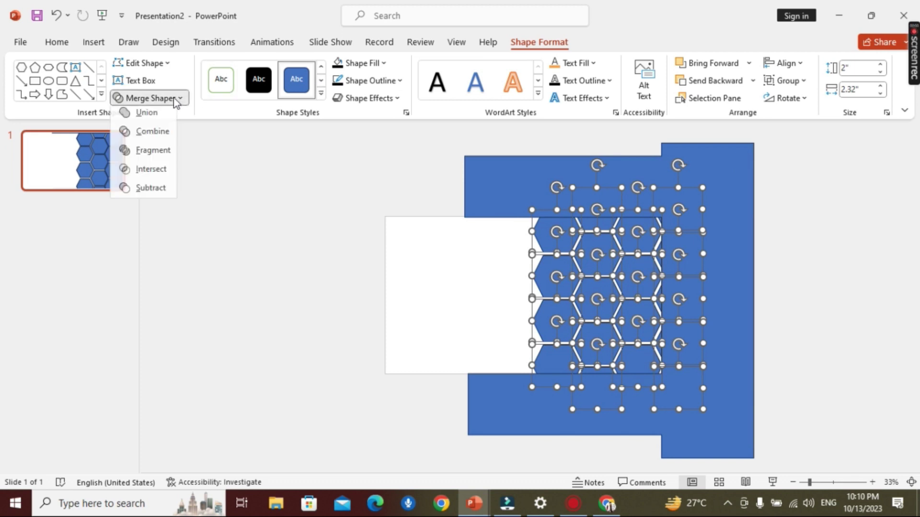
pyautogui.click(156, 121)
# Subtract the blue frame from the hexagon shape and nudge it flush to the right edge.
pyautogui.keyDown('shift'); pyautogui.click(481, 200); pyautogui.keyUp('shift')
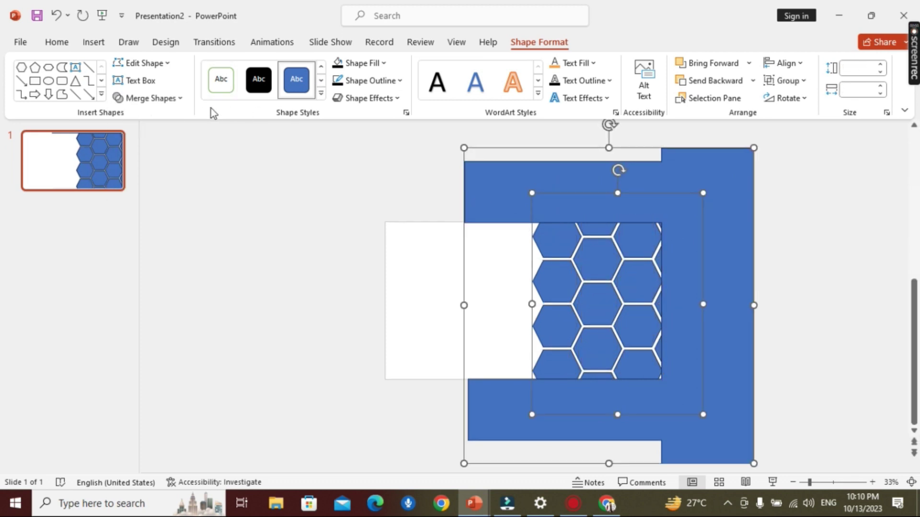
pyautogui.click(148, 98)
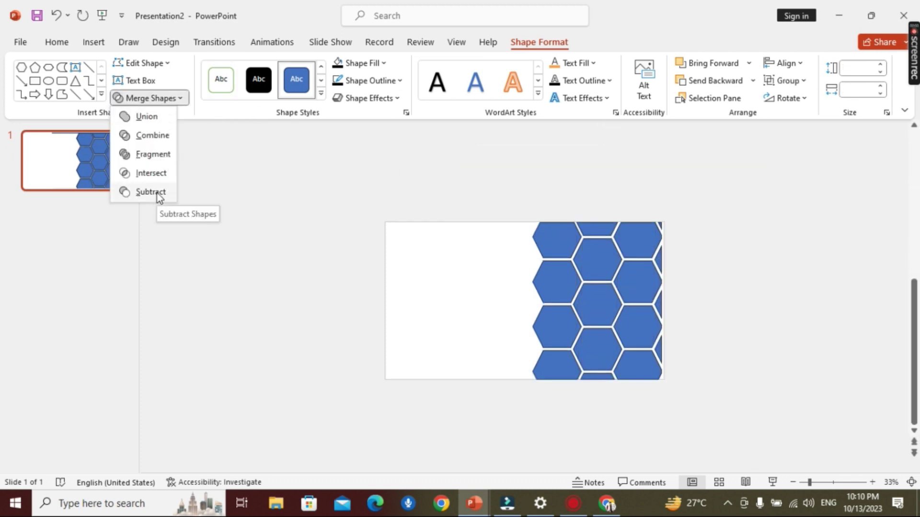
pyautogui.click(156, 192)
pyautogui.press('Right')
pyautogui.press('Right')
pyautogui.press('Right')
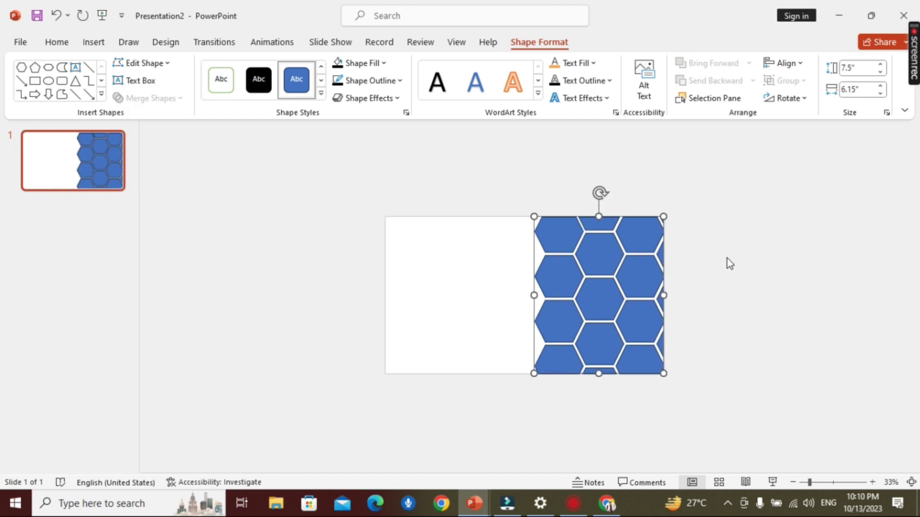
pyautogui.click(726, 261)
pyautogui.click(633, 270)
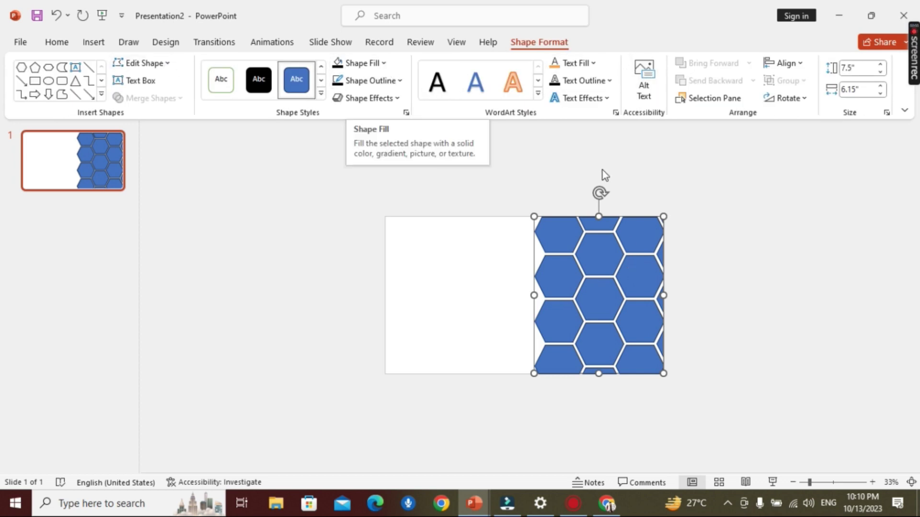
# Give the merged hexagon shape a picture fill from file, choosing the paint-splash image.
pyautogui.rightClick(585, 245)
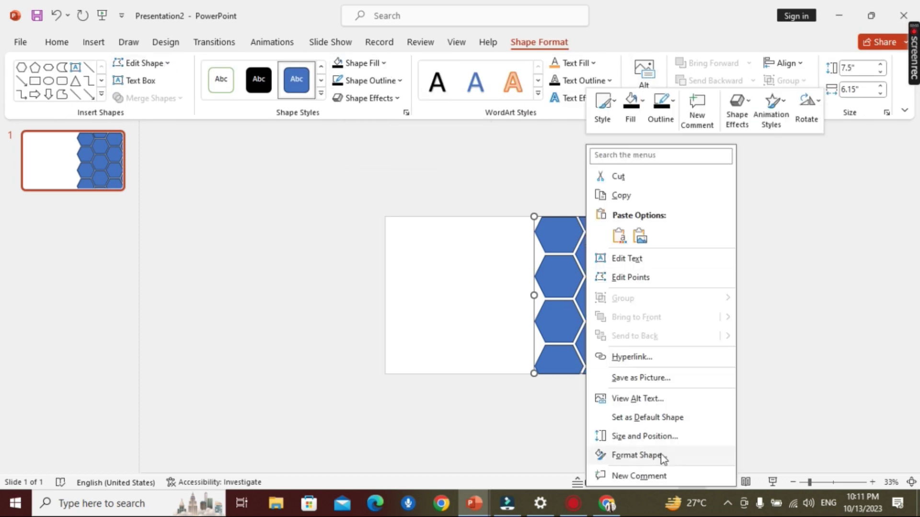
pyautogui.click(659, 455)
pyautogui.click(890, 332)
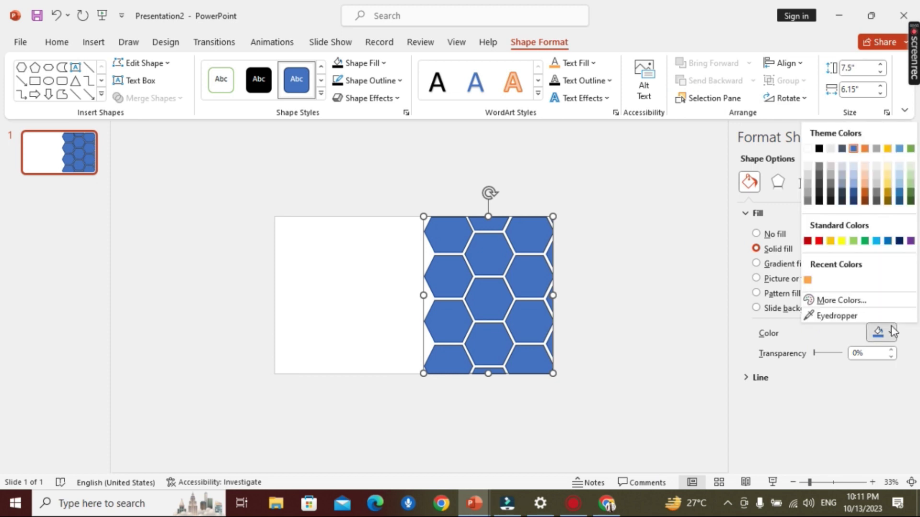
pyautogui.click(757, 279)
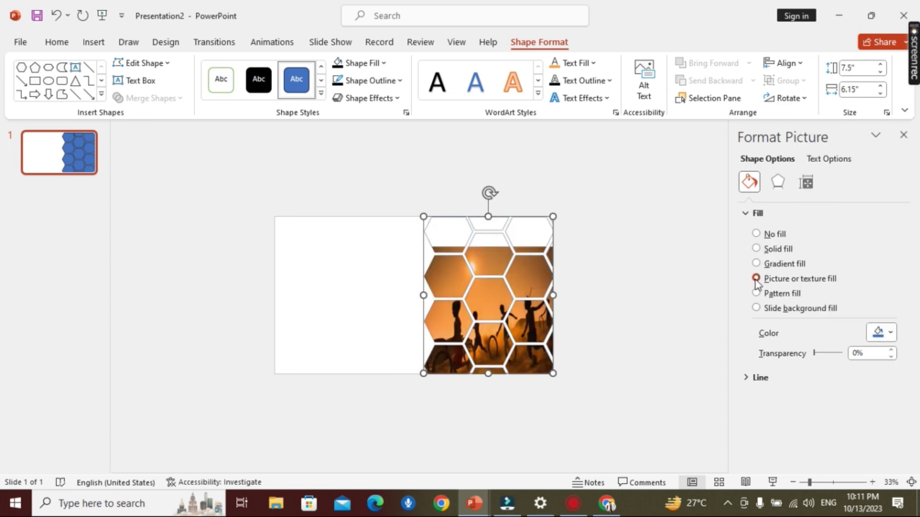
pyautogui.click(777, 346)
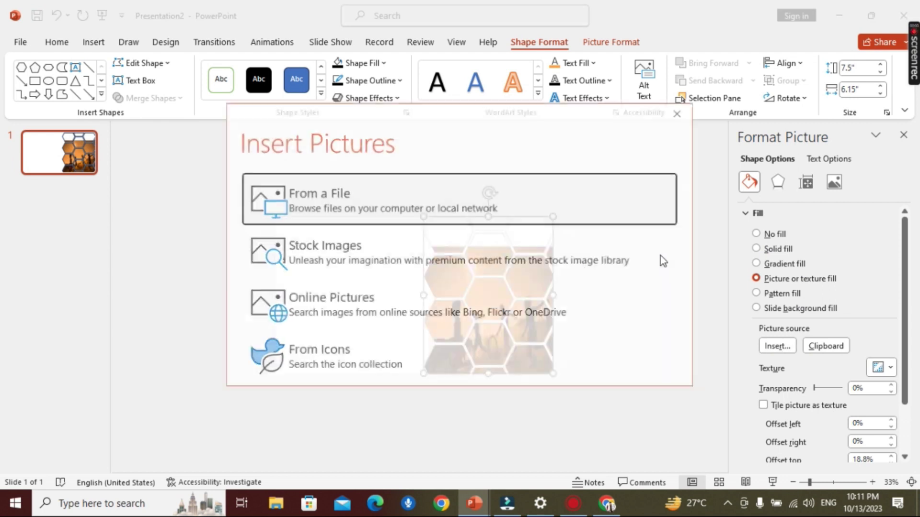
pyautogui.click(388, 196)
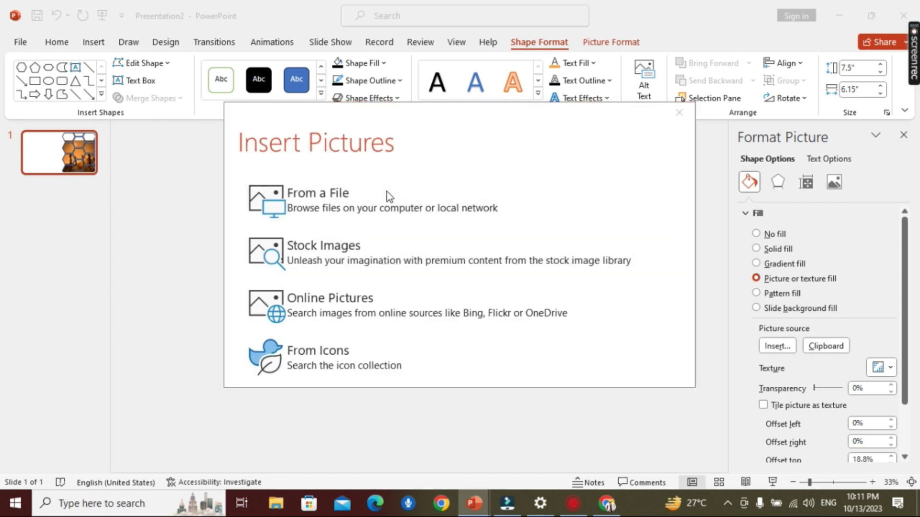
pyautogui.scroll(-5, 229, 176)
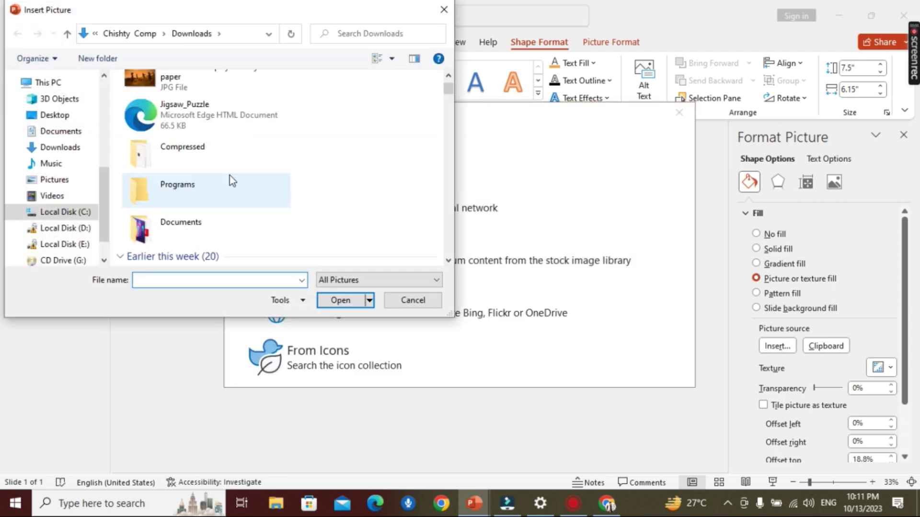
pyautogui.scroll(-5, 229, 175)
pyautogui.scroll(-3, 229, 175)
pyautogui.scroll(-3, 229, 175)
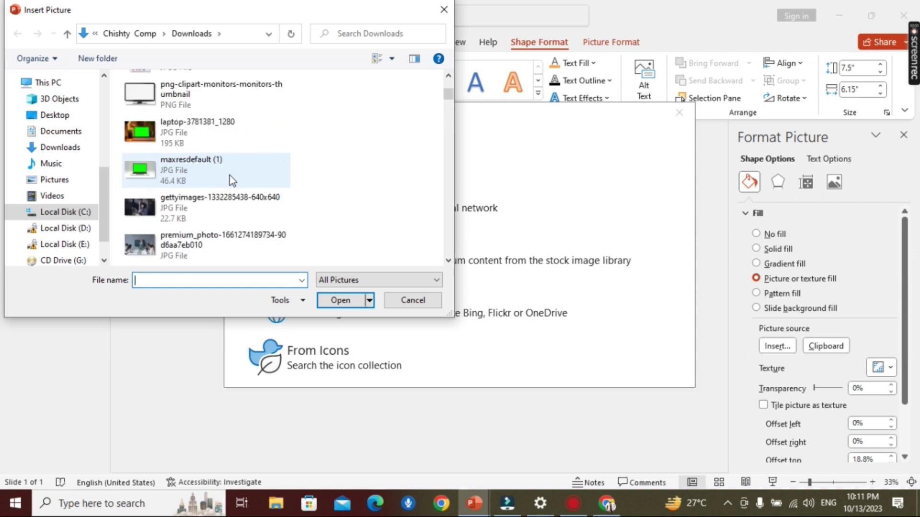
pyautogui.scroll(-3, 228, 176)
pyautogui.scroll(-2, 229, 175)
pyautogui.scroll(-3, 230, 180)
pyautogui.scroll(-3, 230, 180)
pyautogui.scroll(-3, 230, 179)
pyautogui.scroll(-3, 205, 182)
pyautogui.scroll(-3, 205, 182)
pyautogui.scroll(-3, 205, 183)
pyautogui.scroll(-3, 205, 183)
pyautogui.scroll(3, 204, 180)
pyautogui.scroll(3, 203, 177)
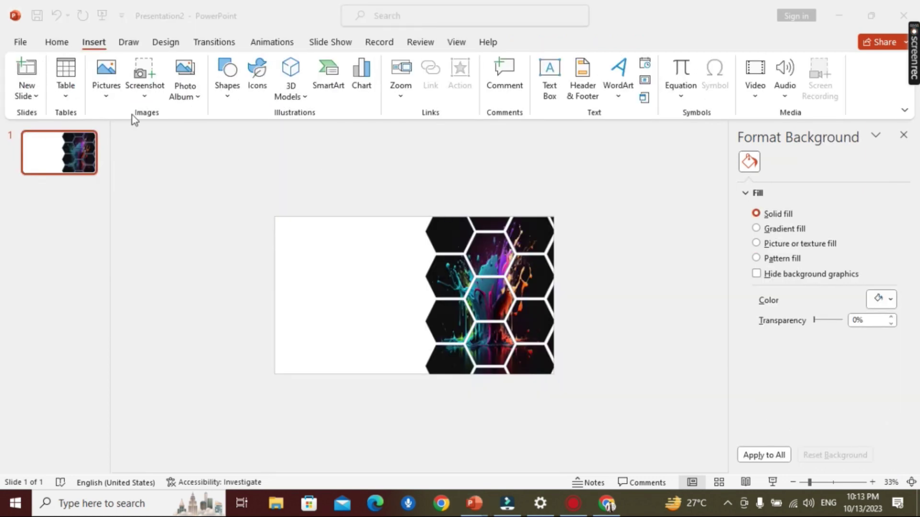
# Add a top-left text box with the channel-name title and fit the slide to the window.
pyautogui.click(549, 79)
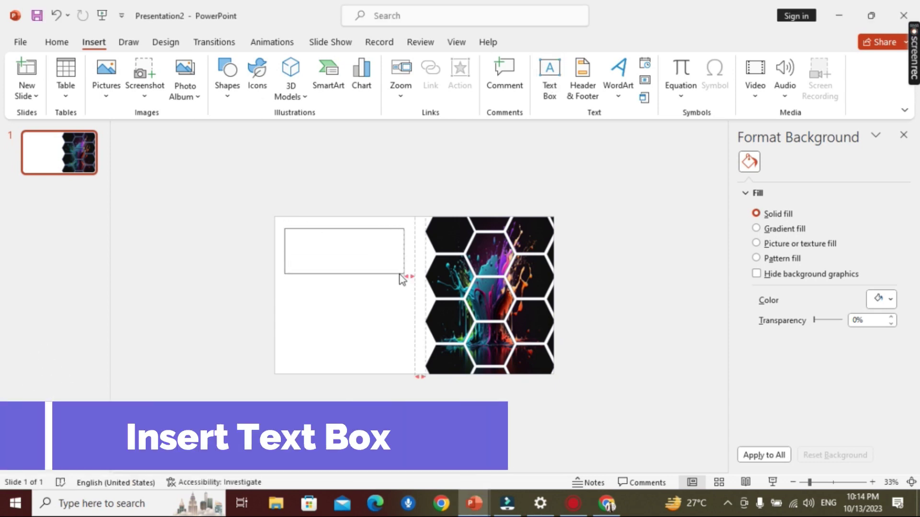
pyautogui.moveTo(284, 228); pyautogui.dragTo(403, 273)
pyautogui.write('In')
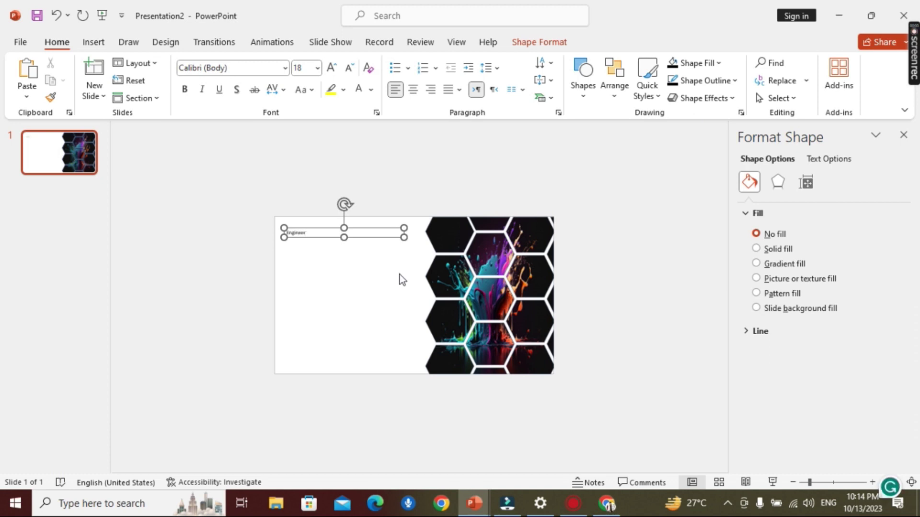
pyautogui.write(' H')
pyautogui.write(' Mi')
pyautogui.click(456, 42)
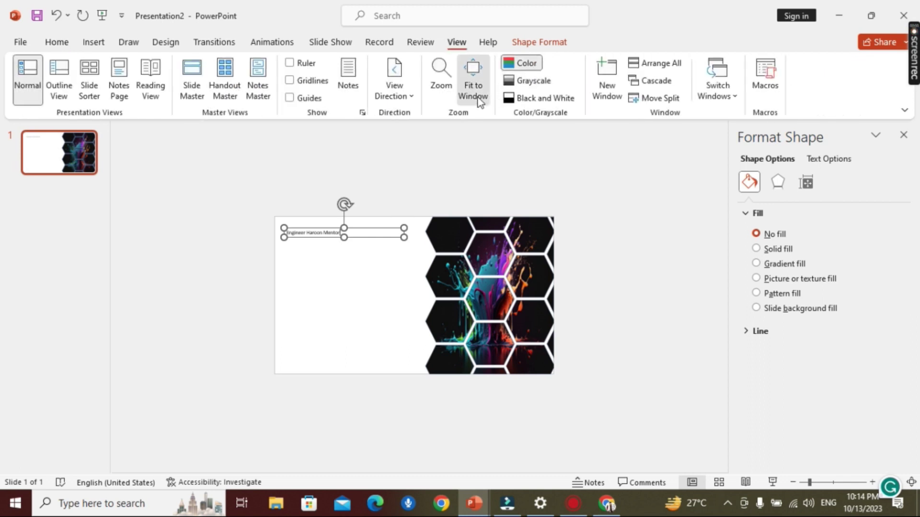
pyautogui.click(473, 79)
pyautogui.click(903, 135)
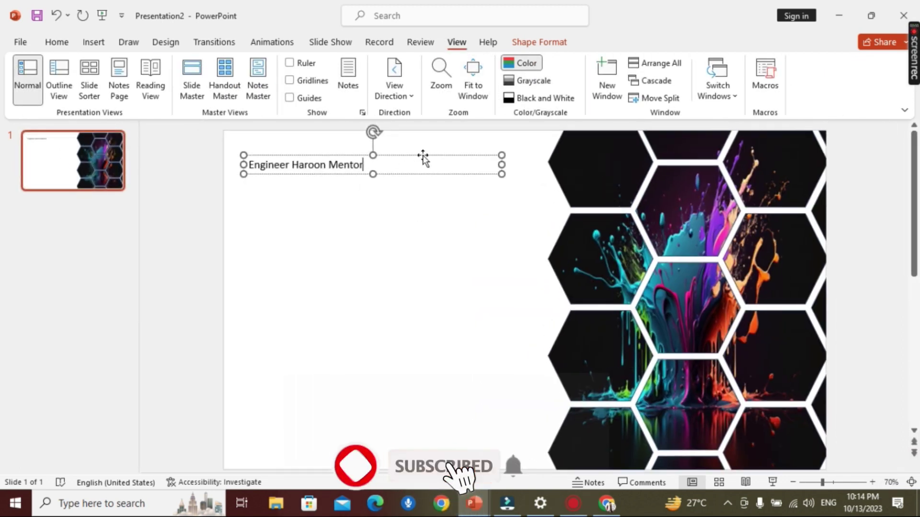
# Set the title text to Arial Black at 44 pt.
pyautogui.moveTo(364, 166); pyautogui.dragTo(248, 166)
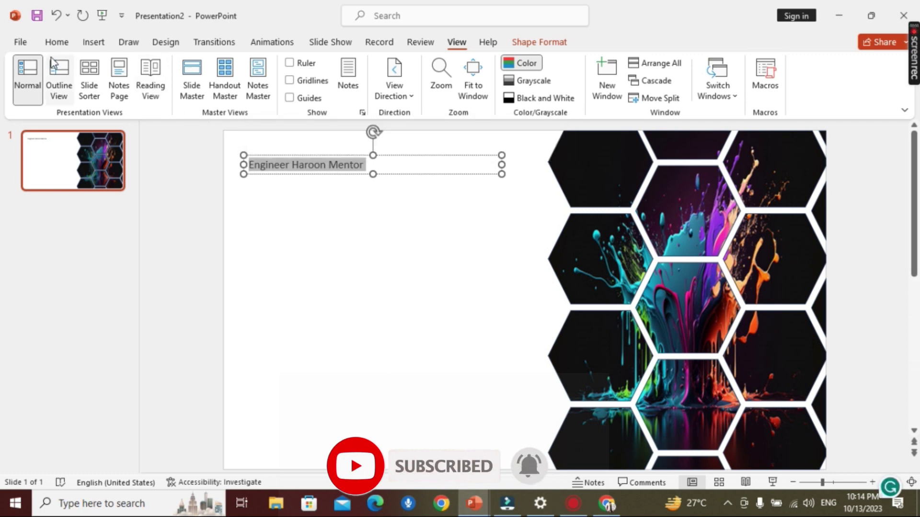
pyautogui.click(54, 44)
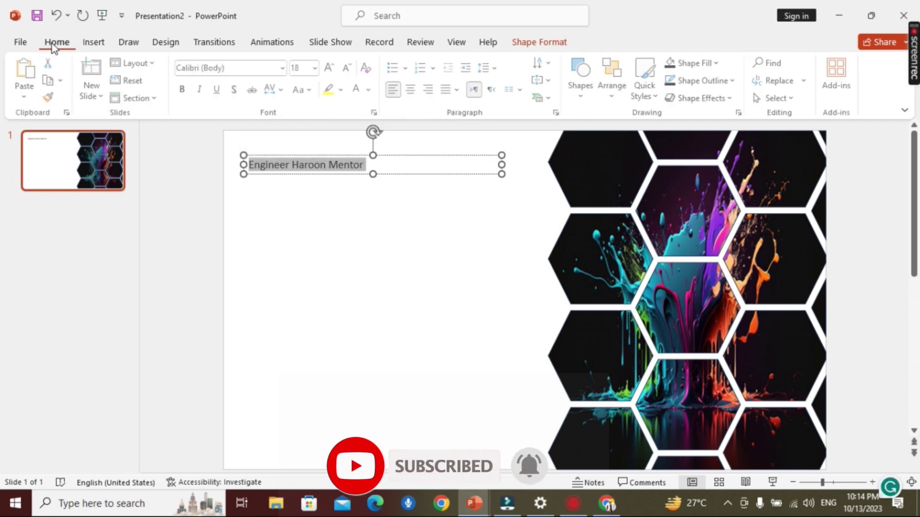
pyautogui.click(286, 69)
pyautogui.click(259, 187)
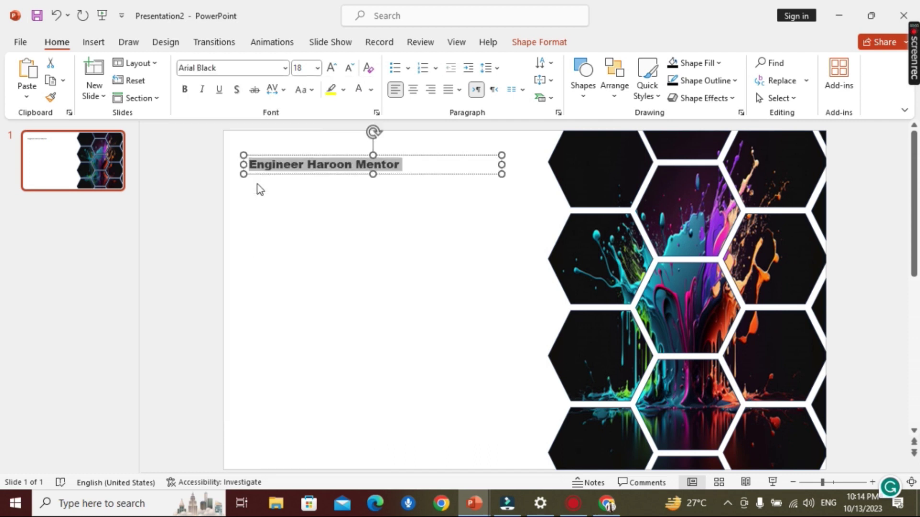
pyautogui.click(336, 72)
pyautogui.click(335, 72)
pyautogui.click(336, 72)
pyautogui.click(335, 72)
pyautogui.click(335, 73)
pyautogui.click(336, 74)
pyautogui.click(335, 73)
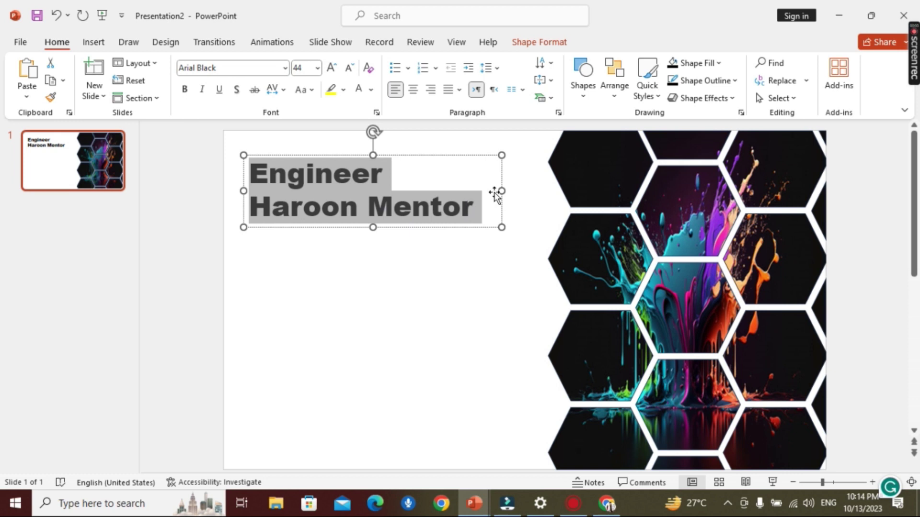
# Widen the title box so the text wraps onto two lines.
pyautogui.moveTo(498, 192); pyautogui.dragTo(523, 191)
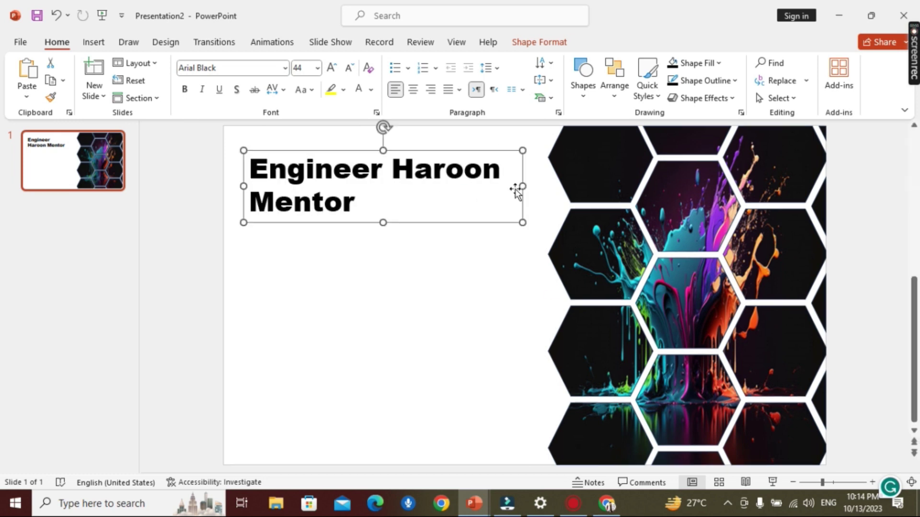
pyautogui.click(452, 151)
pyautogui.click(362, 204)
# Shift the Times New Roman 24 pt welcome paragraph slightly left to sit under the title.
pyautogui.tripleClick(329, 192)
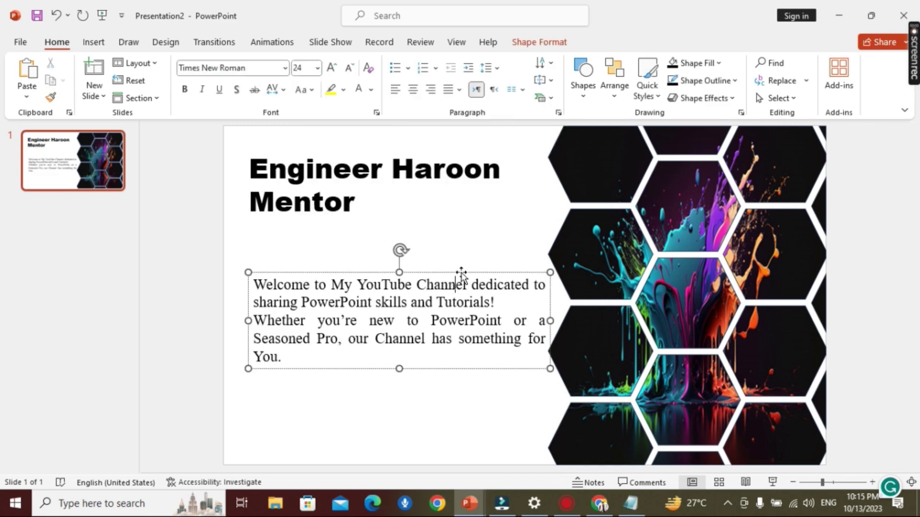
pyautogui.moveTo(461, 274); pyautogui.dragTo(453, 272)
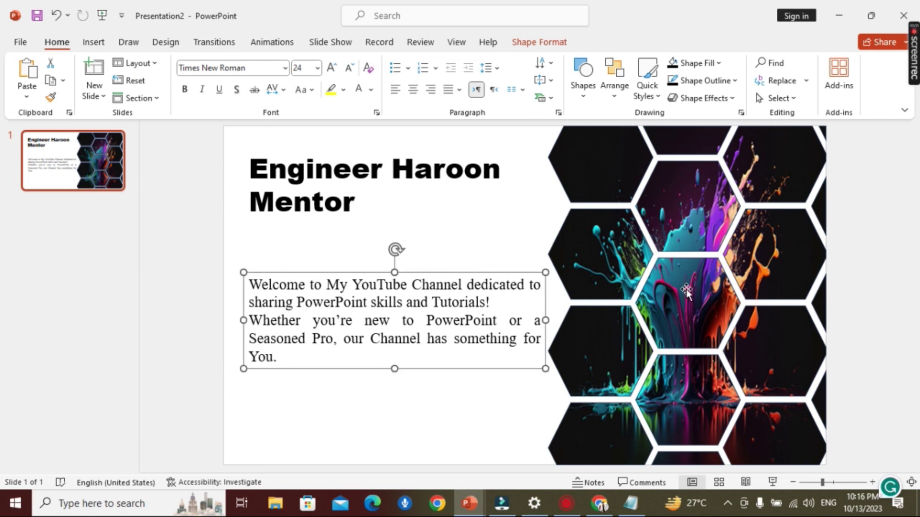
pyautogui.click(882, 299)
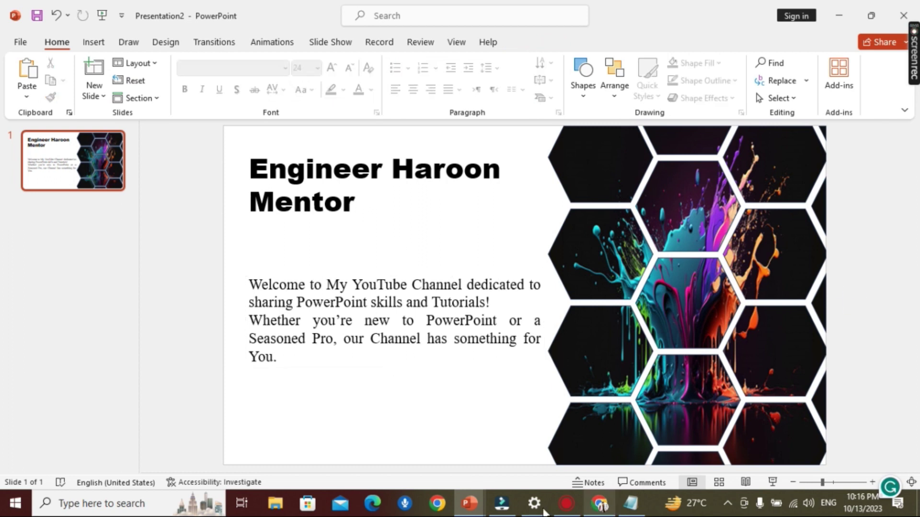